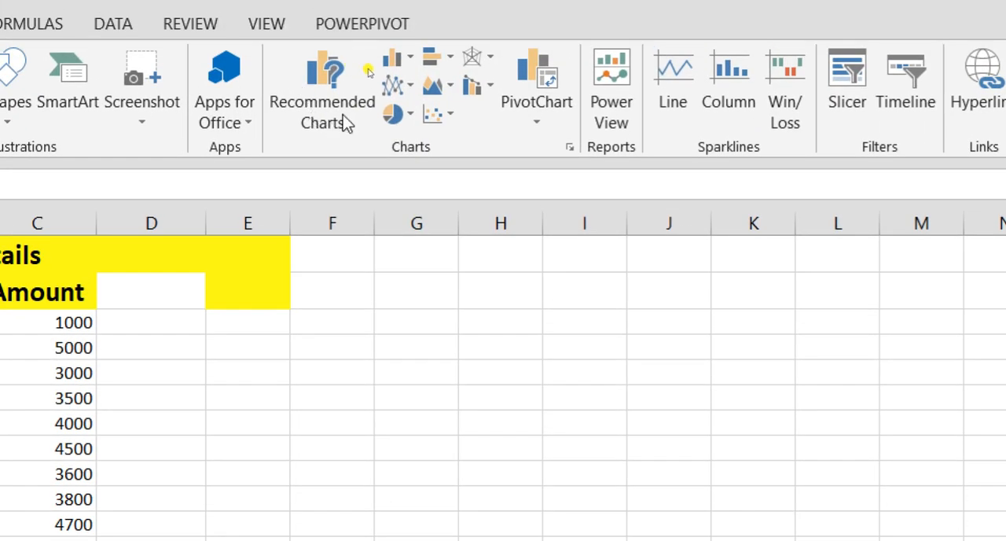
left_click(408, 67)
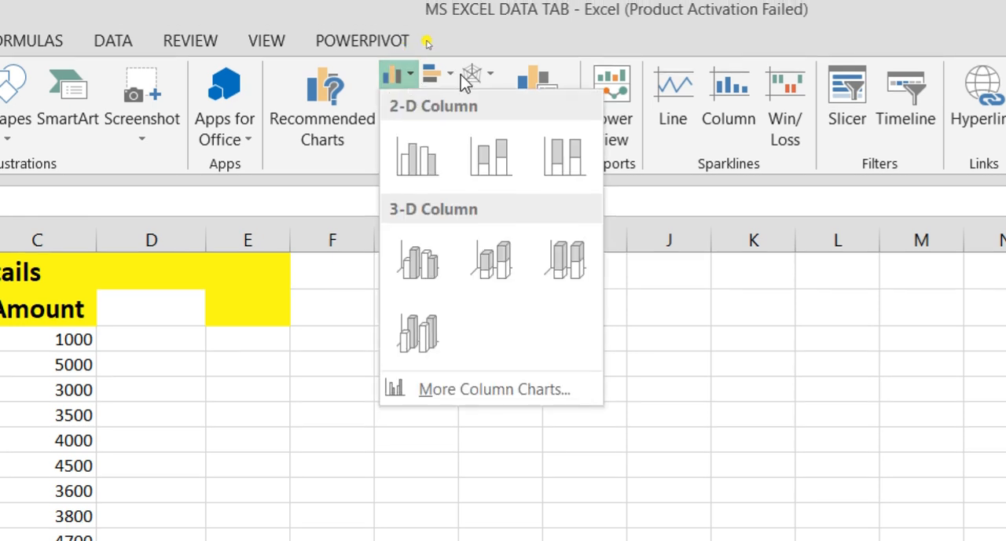
left_click(452, 71)
left_click(452, 71)
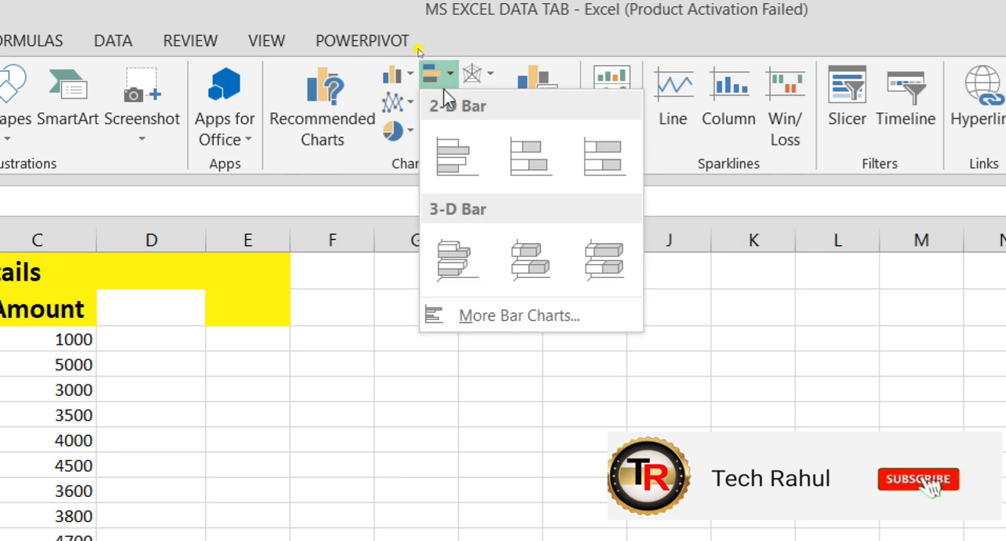
left_click(398, 198)
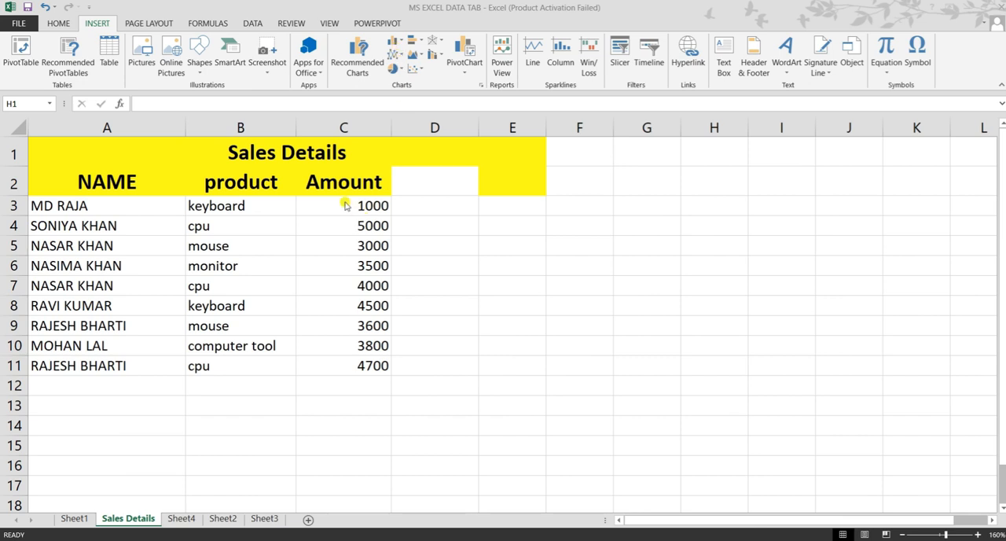
Insert a 2-D clustered column chart from the sales data in A1:E11 and place it beside the Amount column
left_click_drag(72, 143, 96, 360)
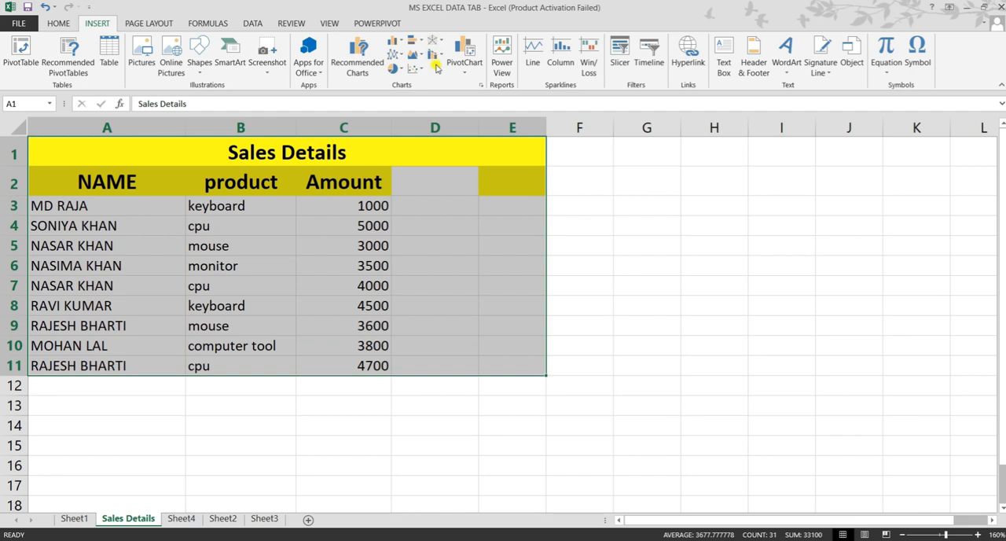
left_click(395, 43)
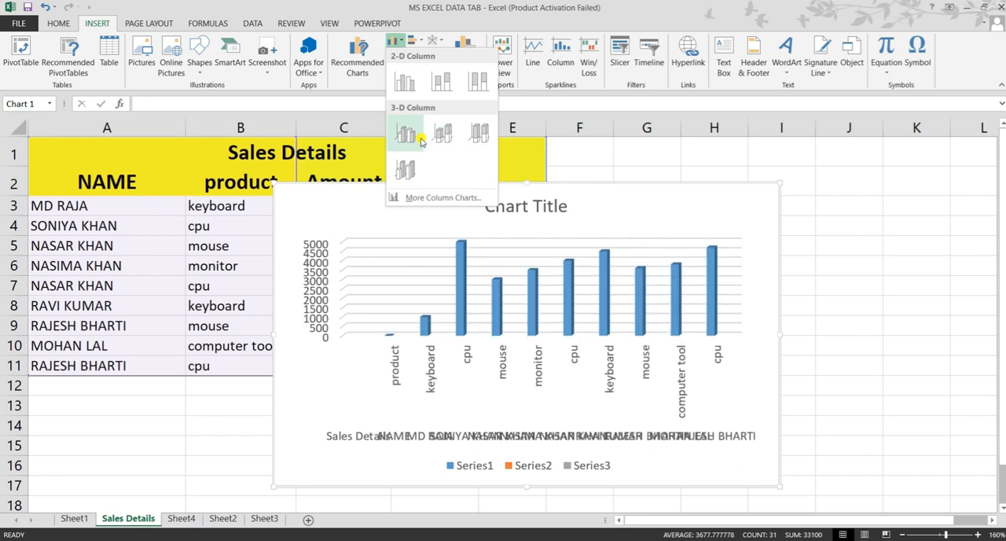
left_click(407, 88)
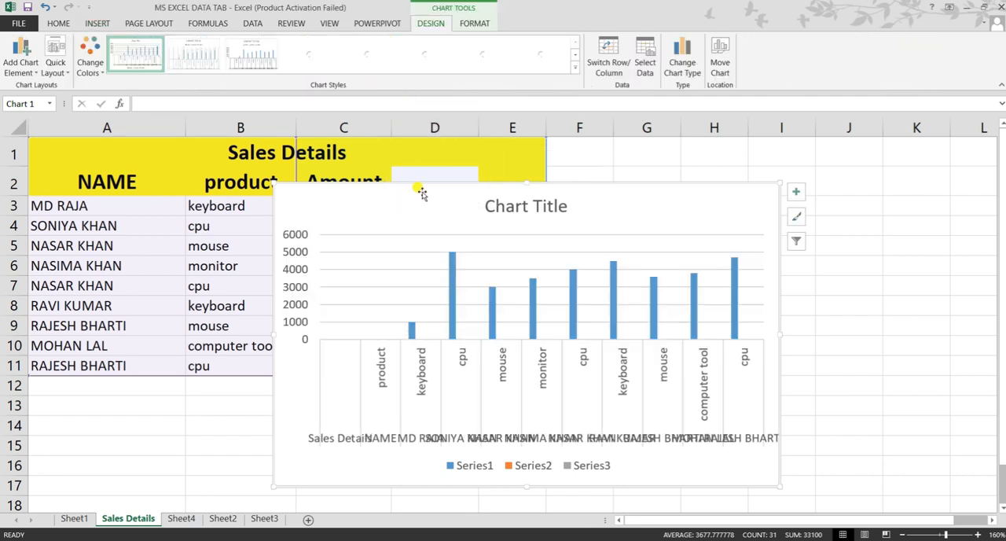
mouse_move(411, 197)
left_mouse_down()
mouse_move(617, 144)
mouse_move(606, 146)
mouse_move(607, 199)
mouse_move(602, 150)
left_mouse_up()
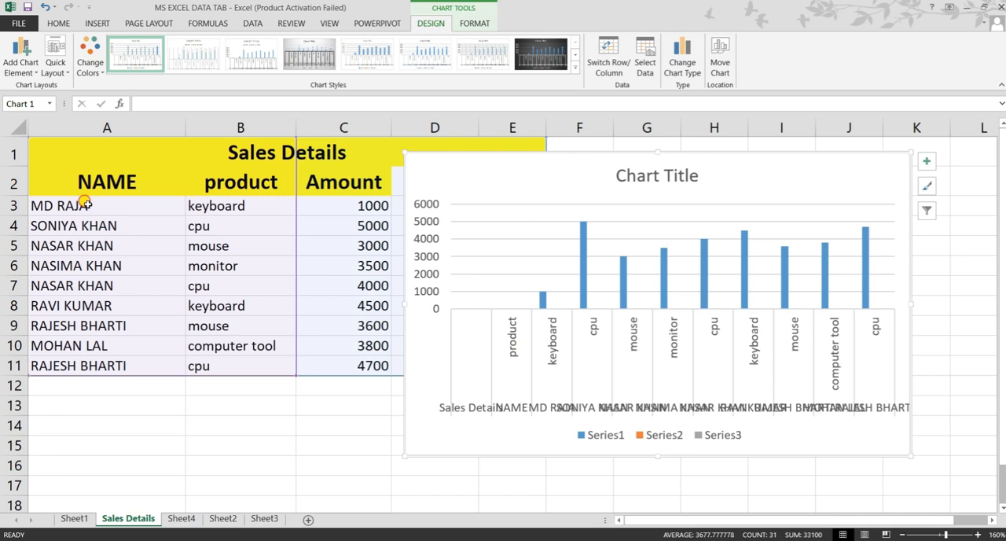
Compare the name, product and amount columns with the column chart, matching the keyboard and cpu entries to their bars
left_click_drag(87, 205, 87, 366)
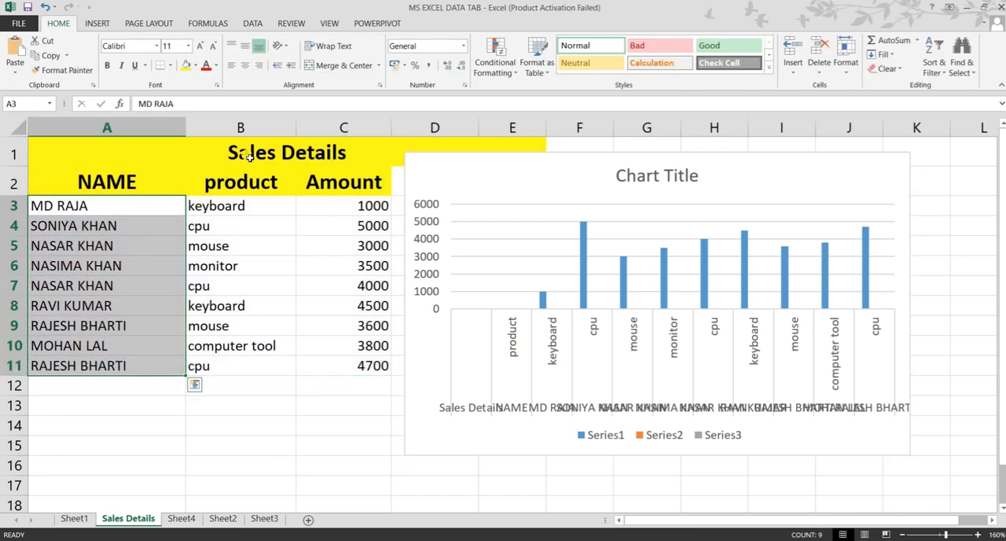
left_click(253, 208)
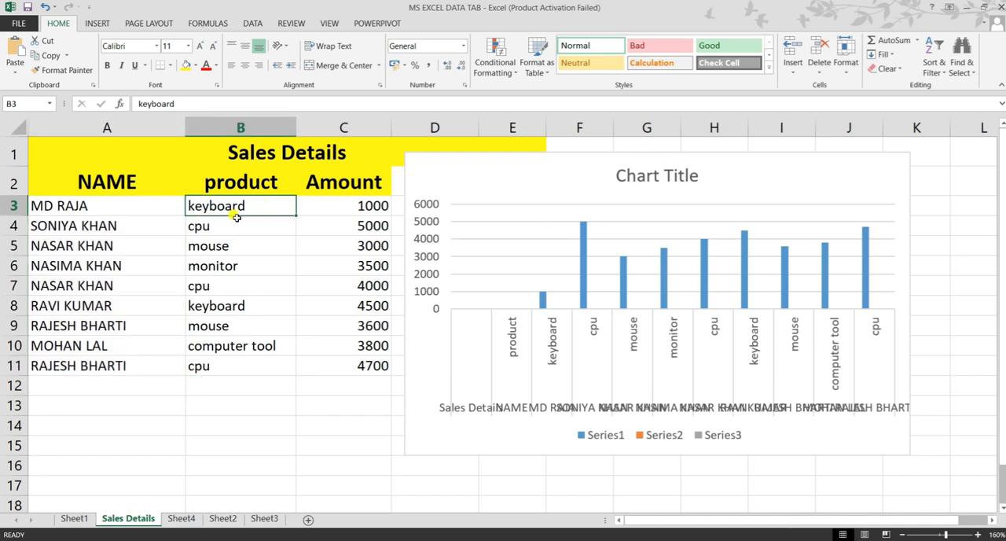
left_click_drag(261, 209, 253, 365)
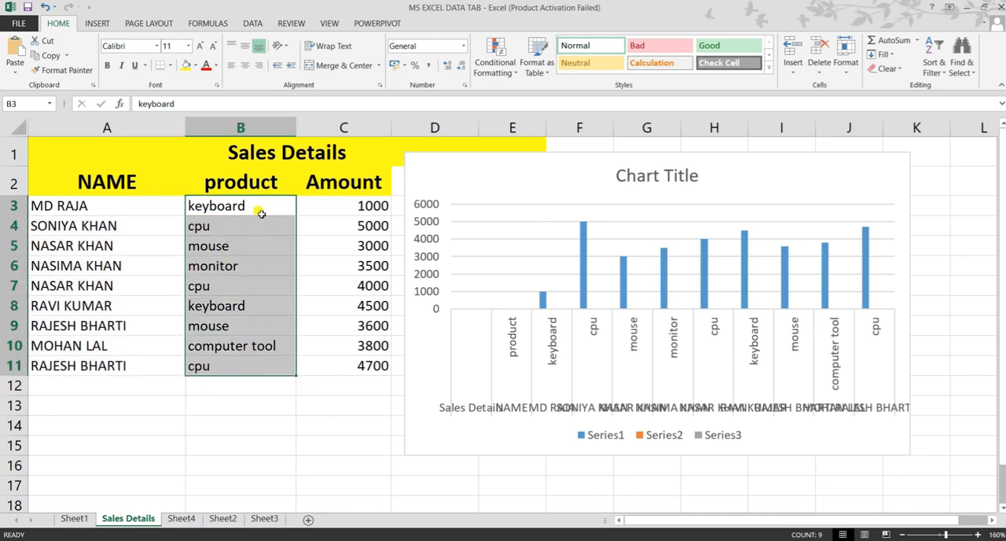
left_click(334, 205)
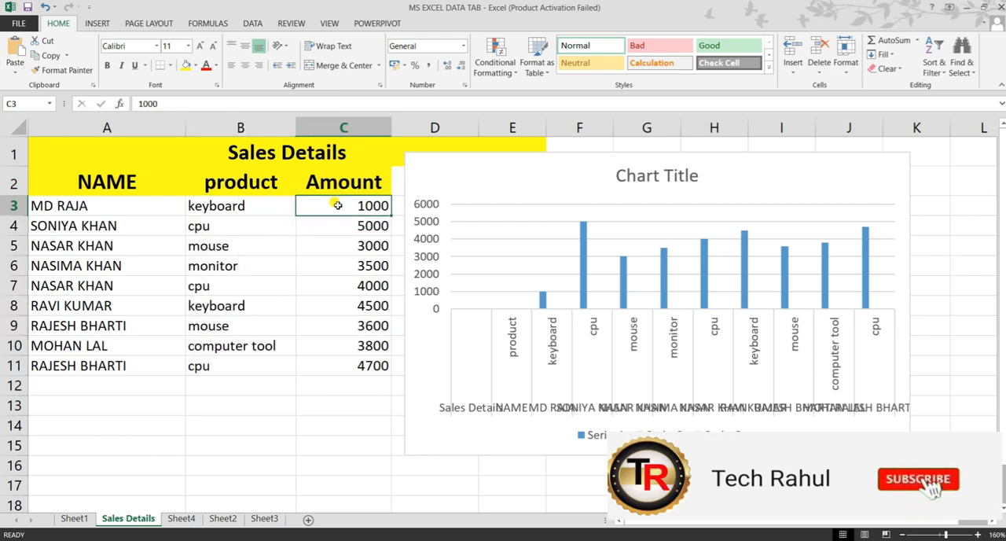
left_click_drag(337, 205, 343, 366)
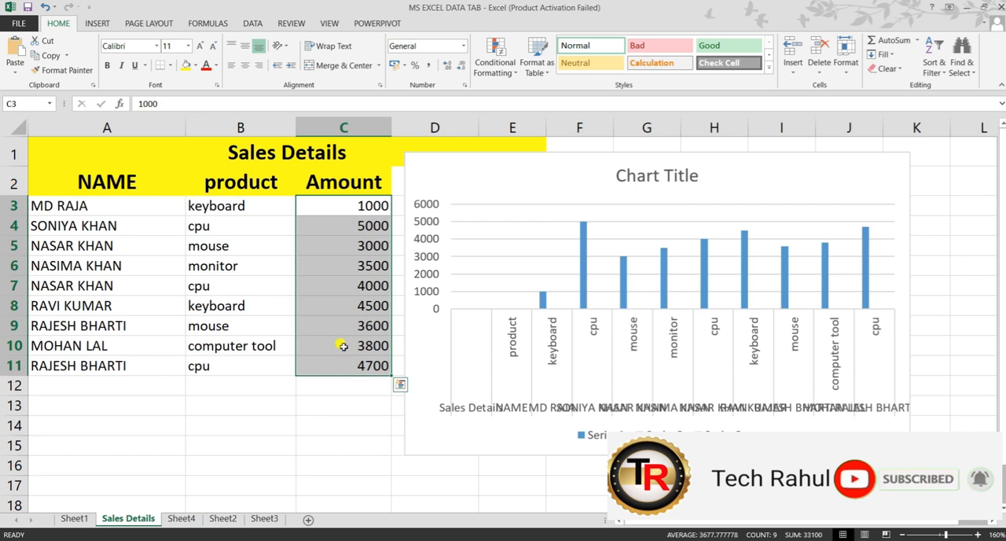
left_click(286, 207)
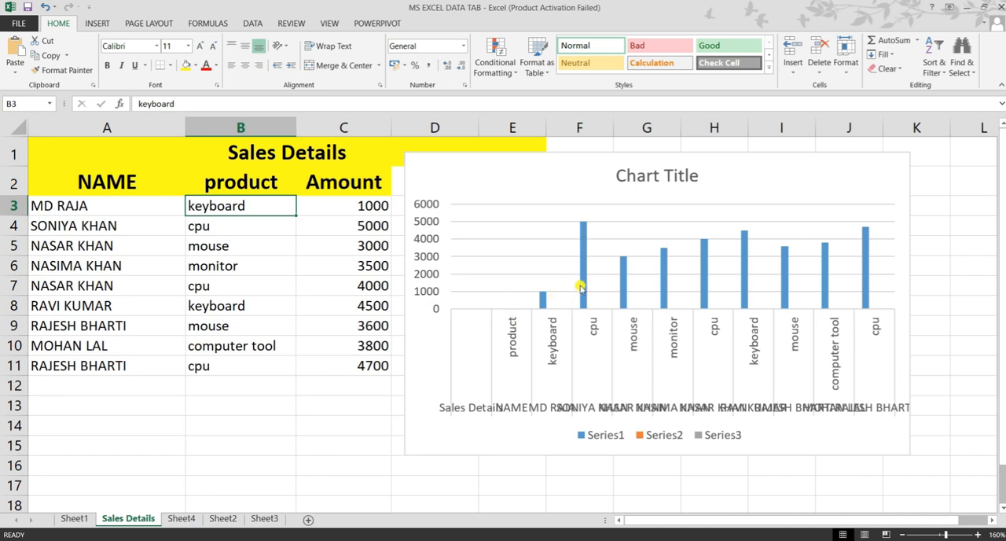
mouse_move(582, 310)
left_click(244, 229)
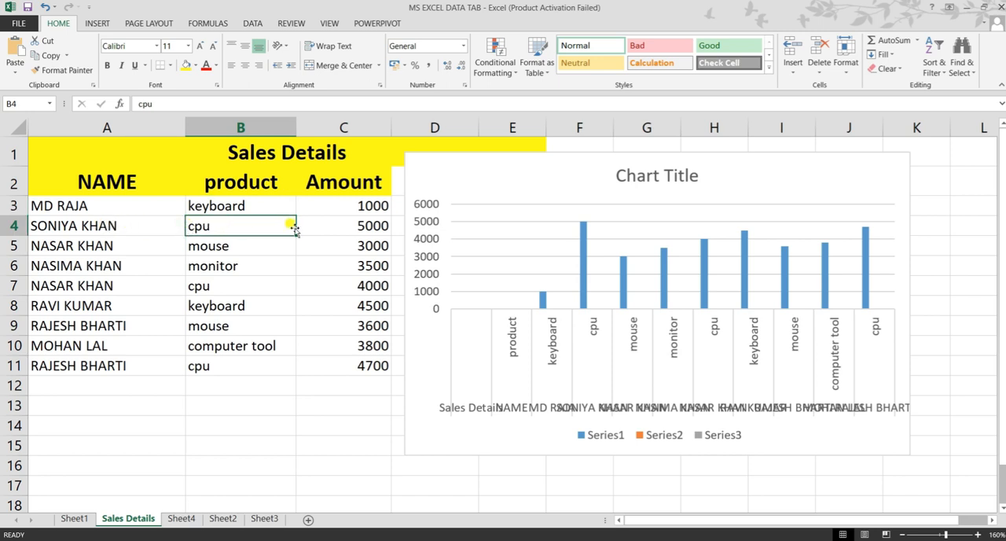
double_click(340, 227)
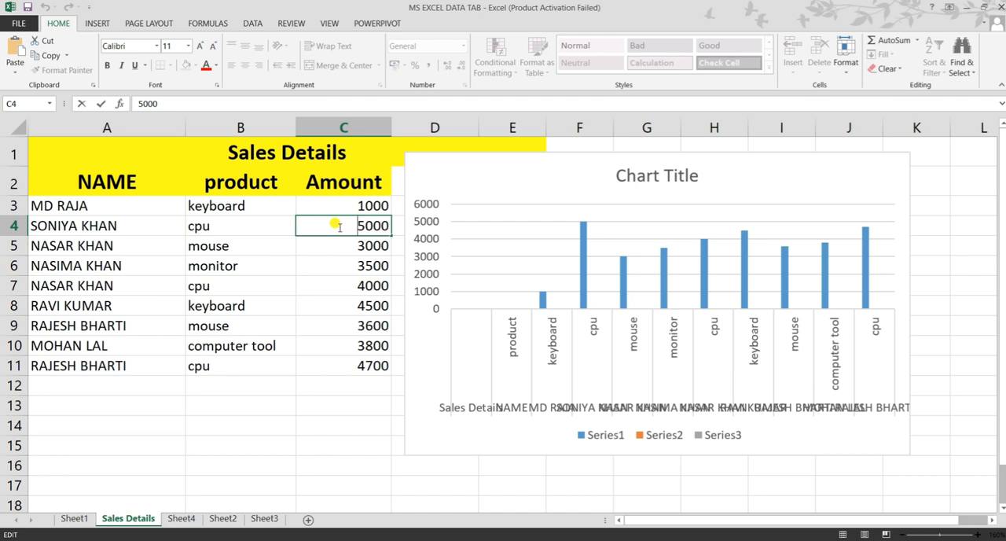
left_click(584, 338)
mouse_move(587, 235)
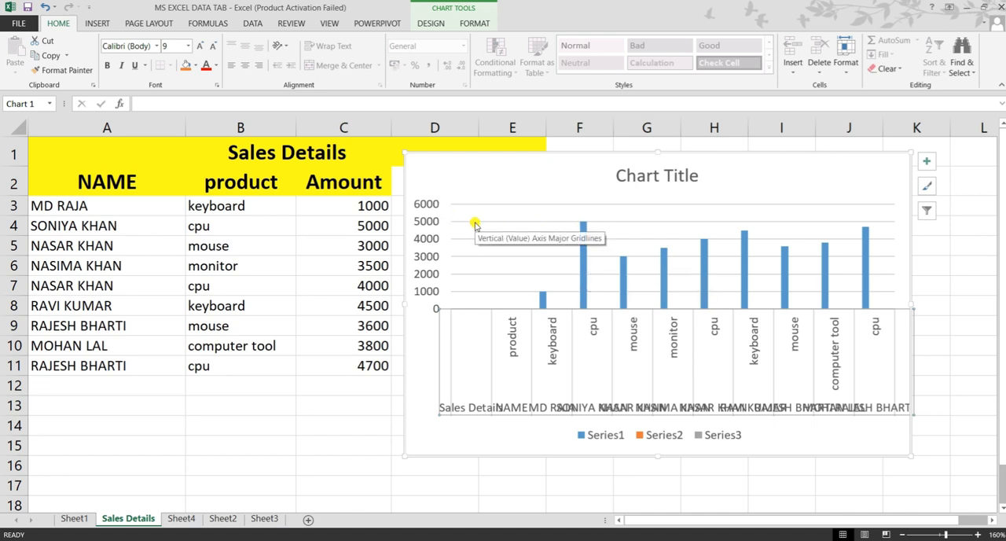
Annotate the screen with red pen strokes linking the cpu, mouse and monitor amounts to their chart bars, and clear the markings
key("ctrl+2")
left_click_drag(474, 222, 581, 222)
left_click_drag(235, 254, 283, 252)
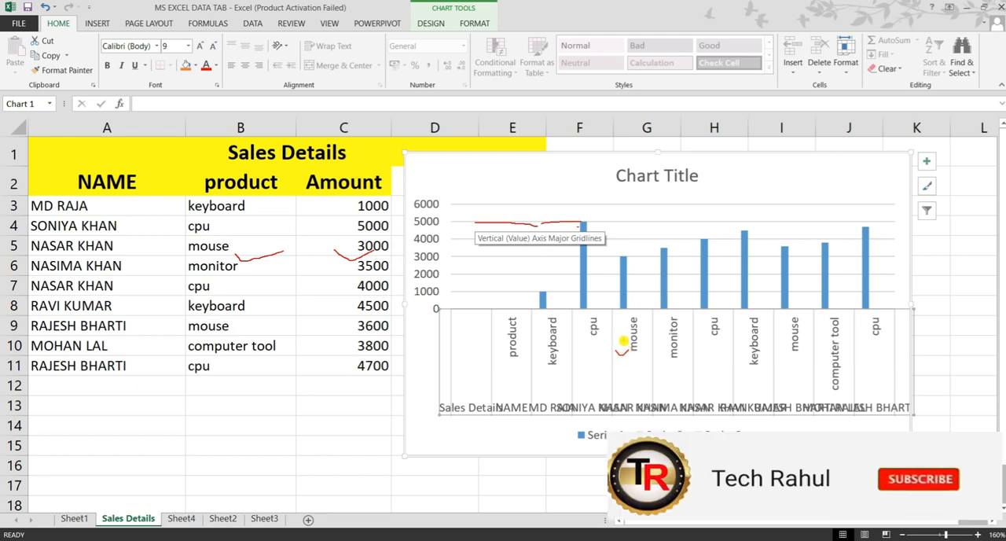
left_click_drag(460, 258, 614, 264)
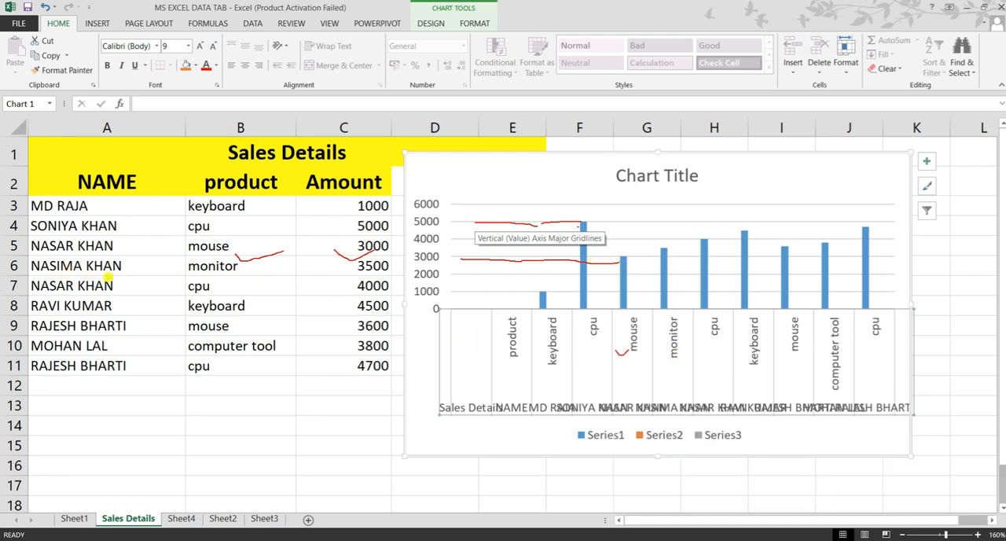
left_click_drag(192, 280, 250, 263)
left_click_drag(346, 274, 364, 271)
left_click_drag(429, 249, 662, 249)
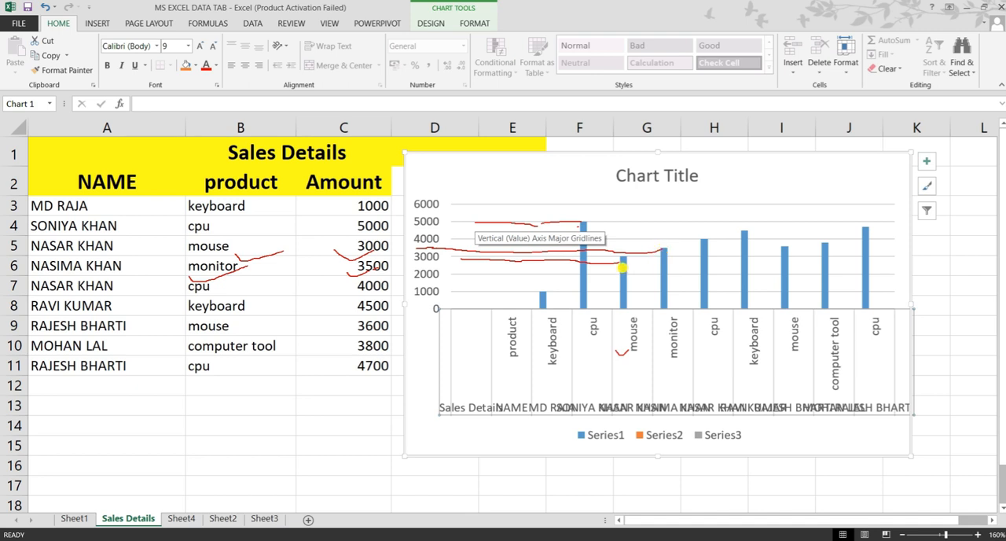
key("Escape")
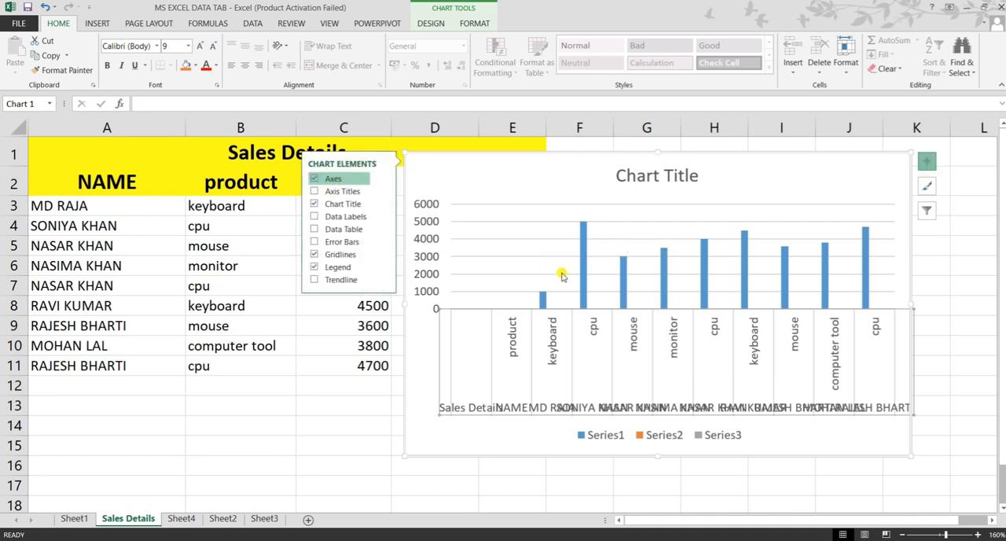
Change the chart title to "sales chart" and close the formatting pane
left_click(676, 172)
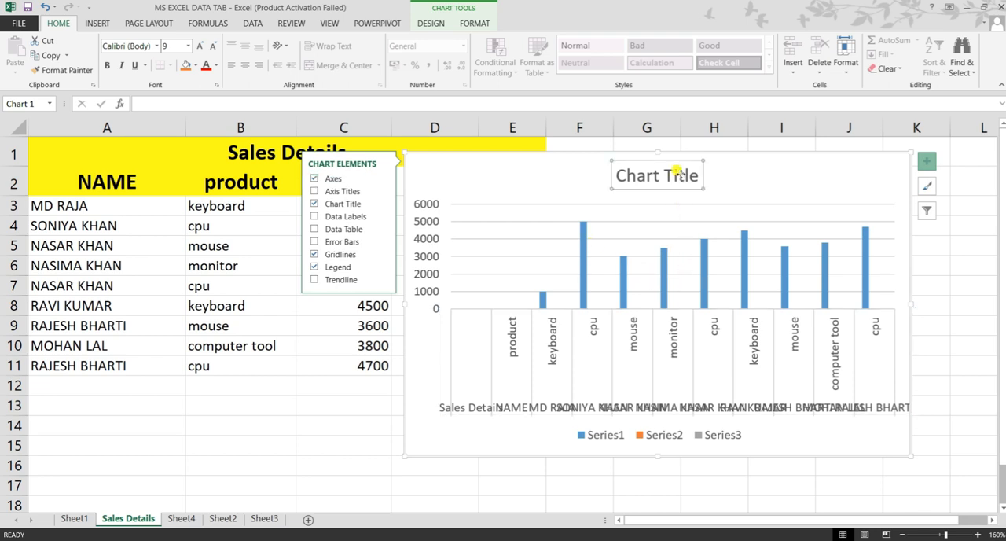
double_click(677, 173)
left_click_drag(664, 176, 631, 183)
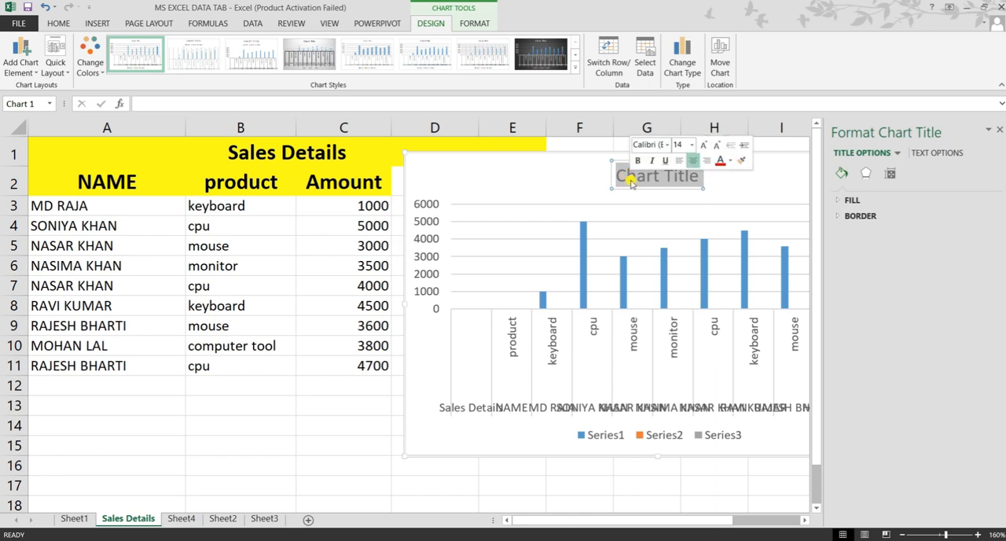
key("Delete")
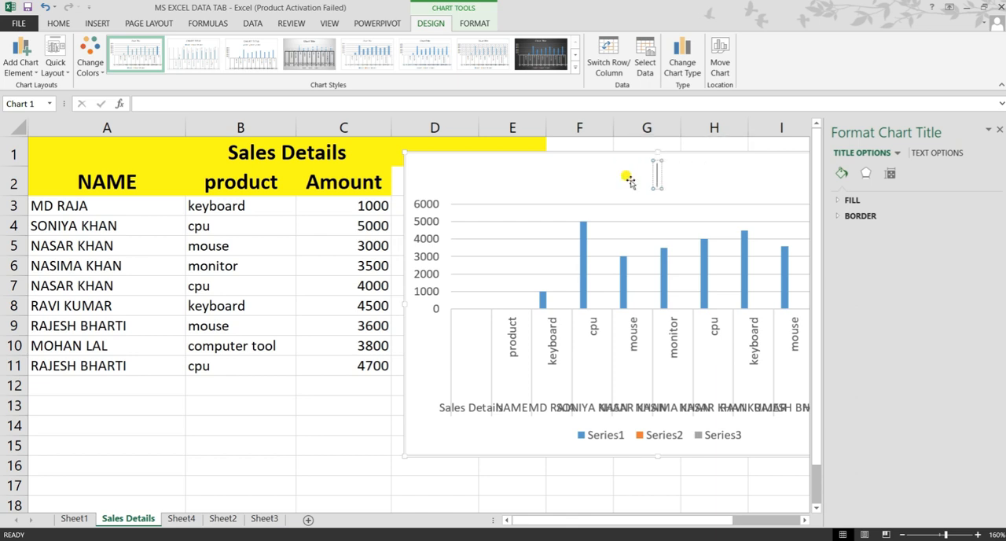
type("sale")
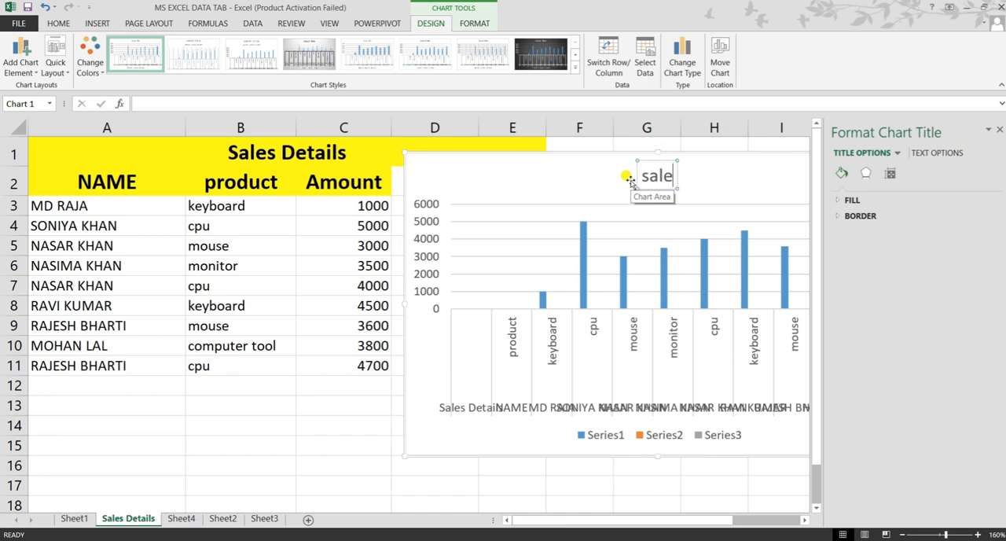
type("s chart")
left_click(743, 179)
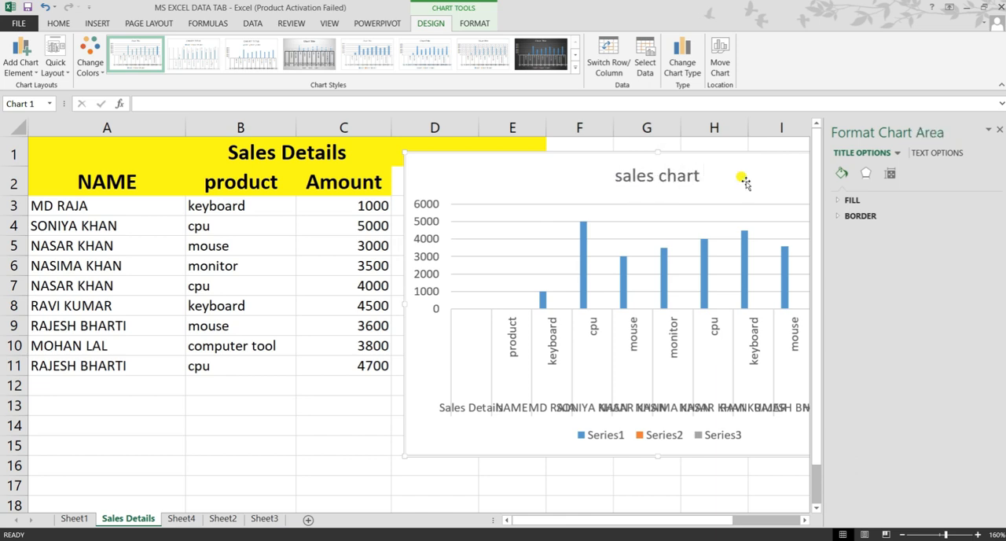
left_click(677, 228)
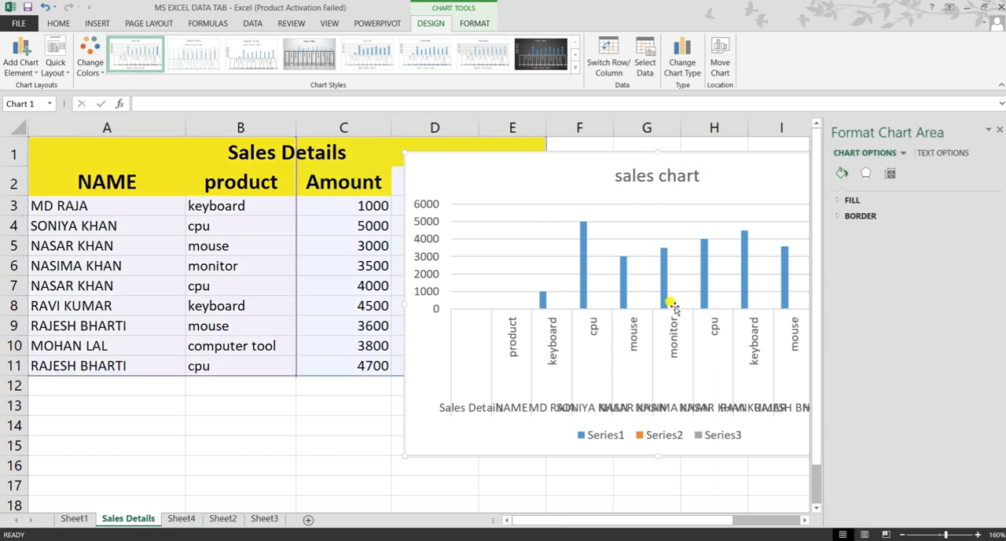
left_click(1000, 130)
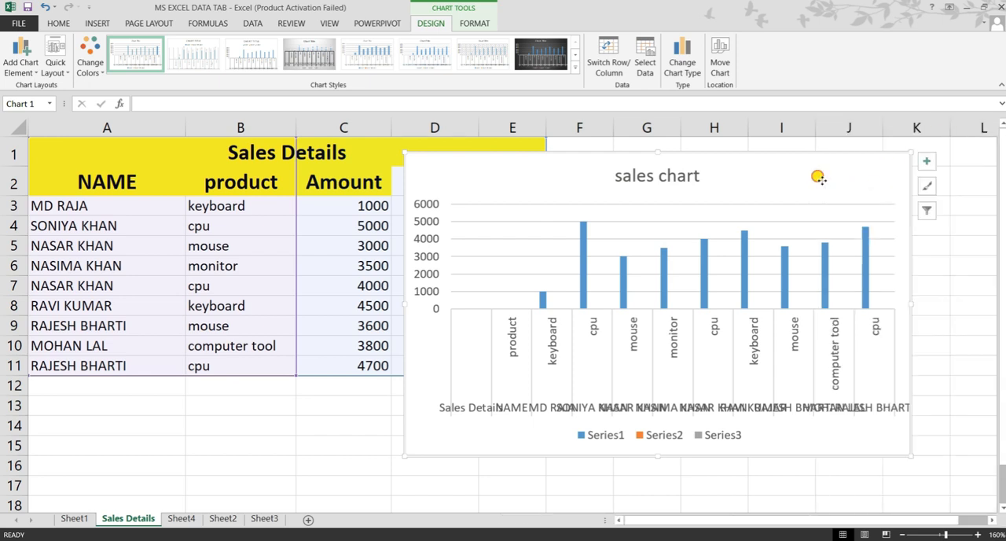
Widen the sales chart until its category labels are readable and reposition it beside the Amount column
left_click_drag(881, 176, 764, 173)
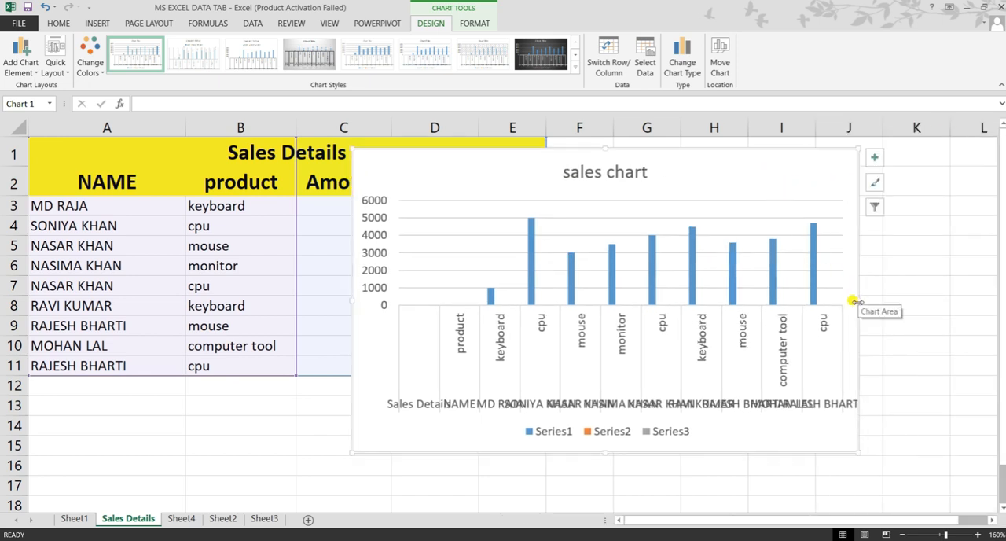
left_click_drag(856, 302, 962, 294)
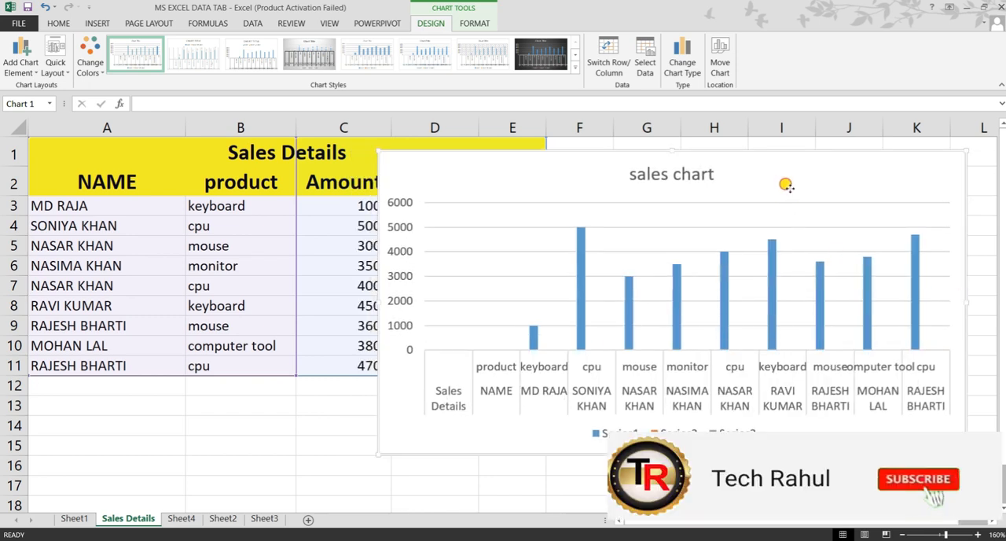
left_click_drag(784, 186, 809, 175)
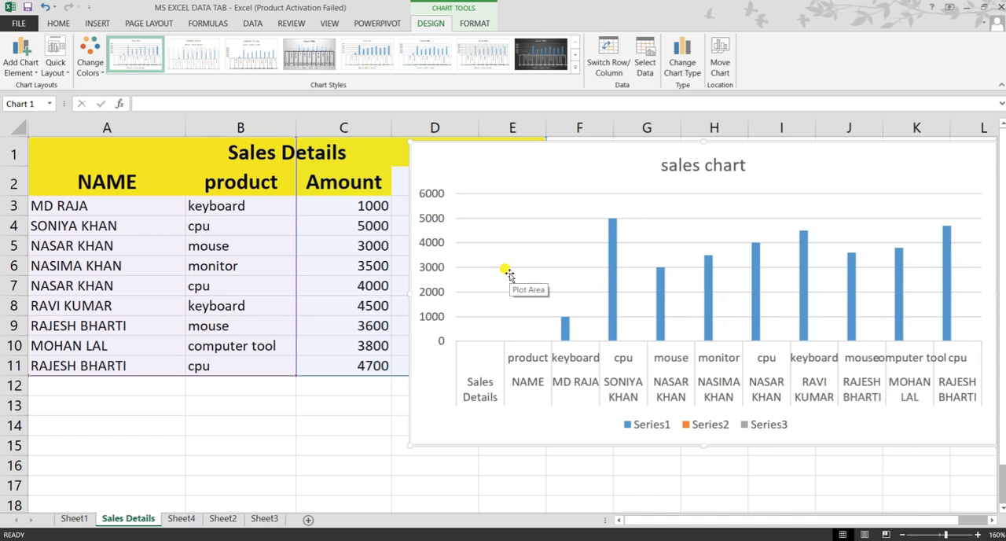
Delete the column chart from the Sales Details sheet and select cell D3
left_click(98, 24)
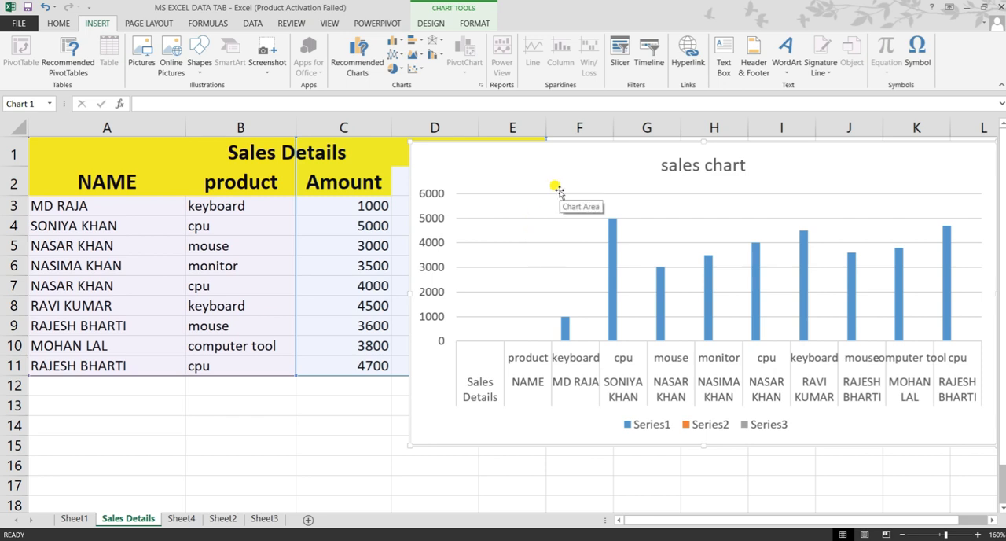
key("Delete")
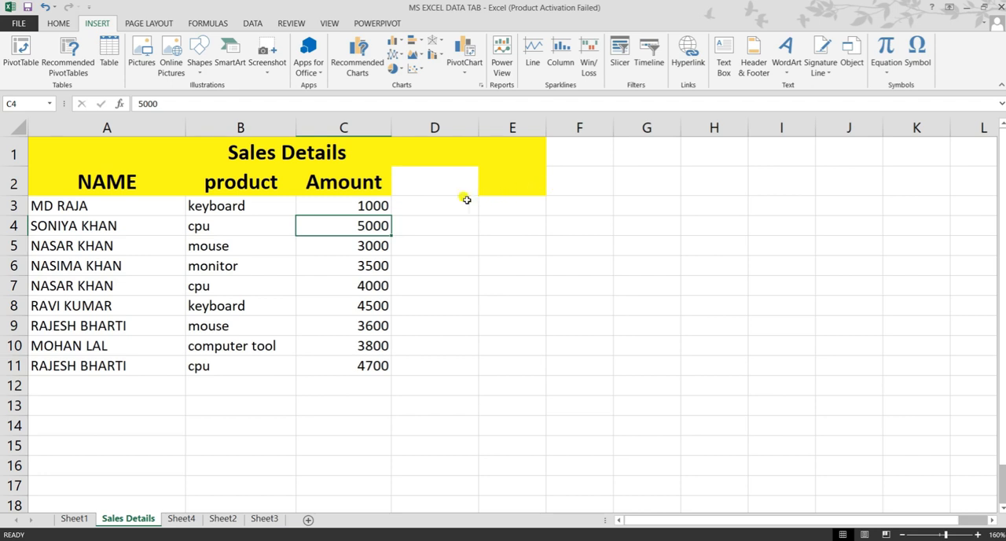
left_click(443, 202)
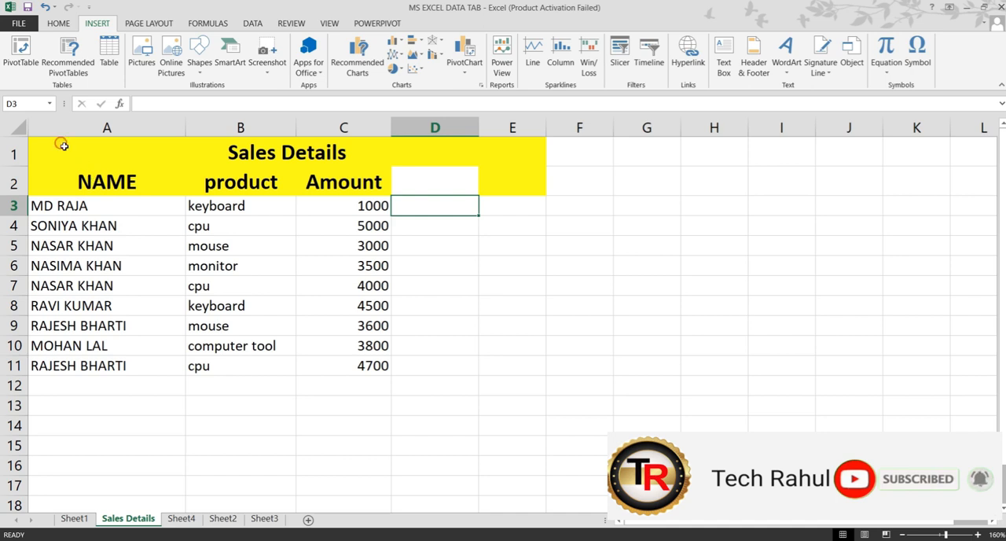
Select the Sales Details table from its title through row 11 and start inserting a PivotChart from it
left_click_drag(61, 144, 187, 360)
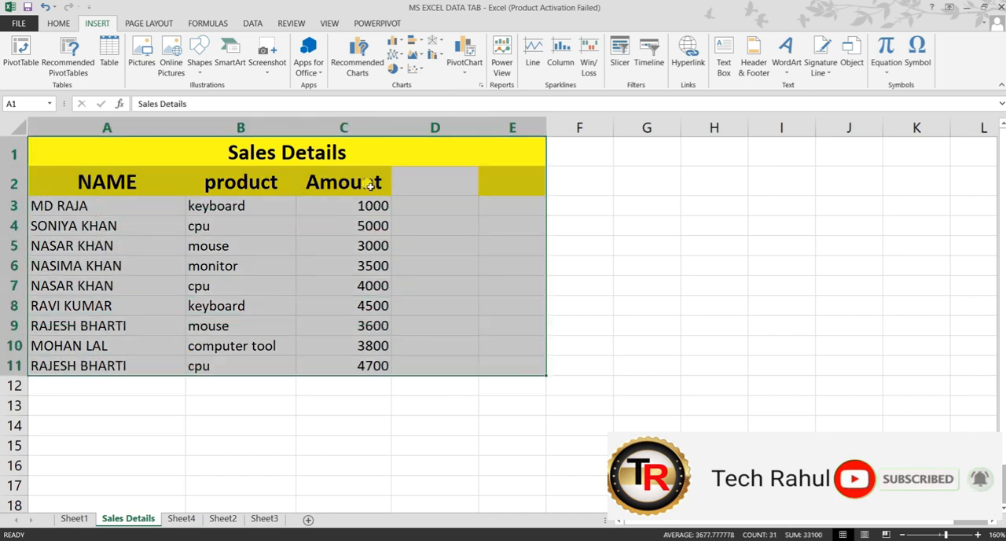
left_click(466, 69)
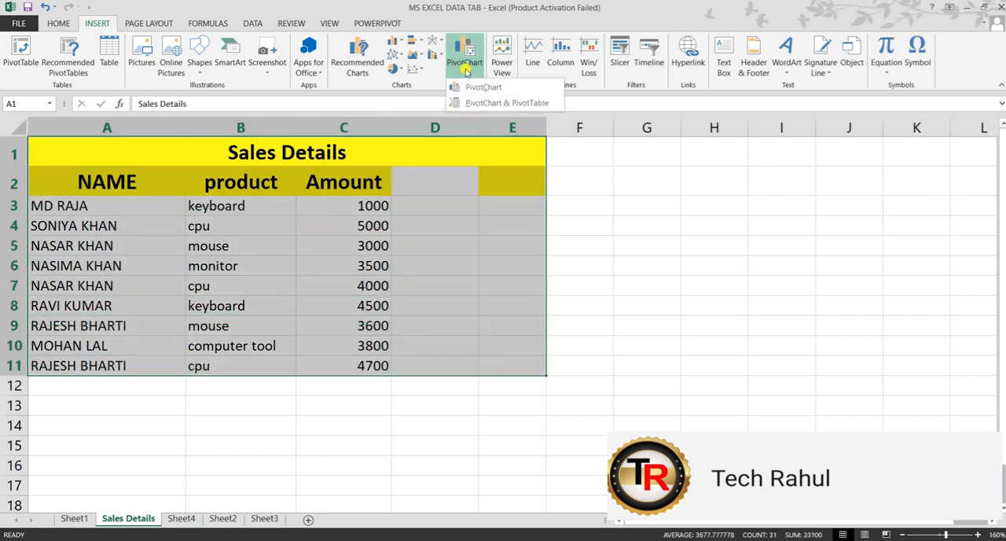
left_click(481, 87)
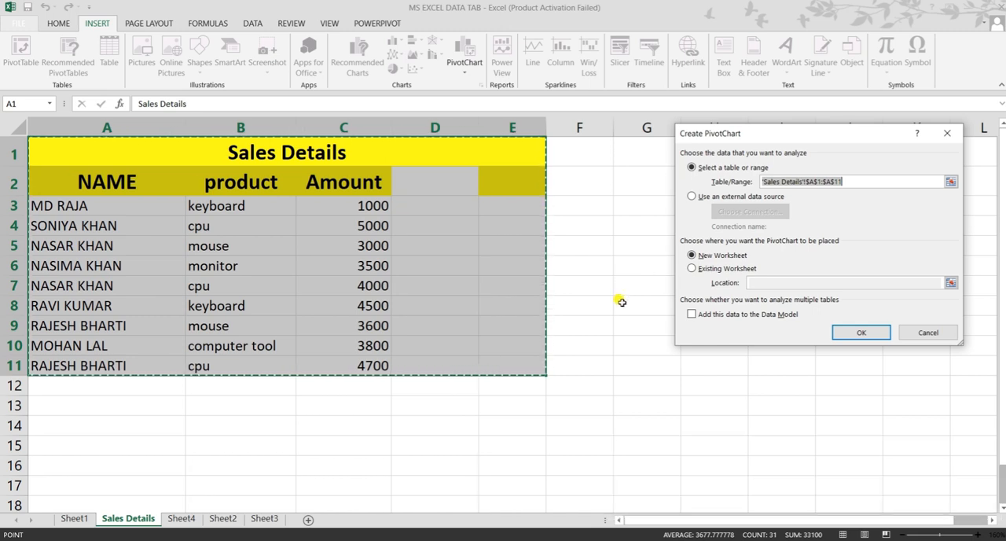
left_click(689, 271)
key("Return")
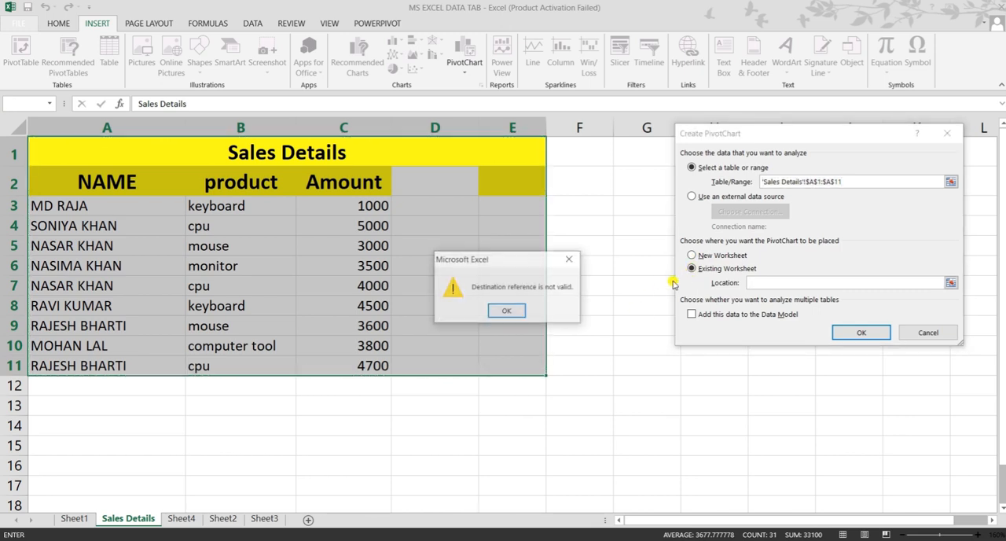
left_click(569, 259)
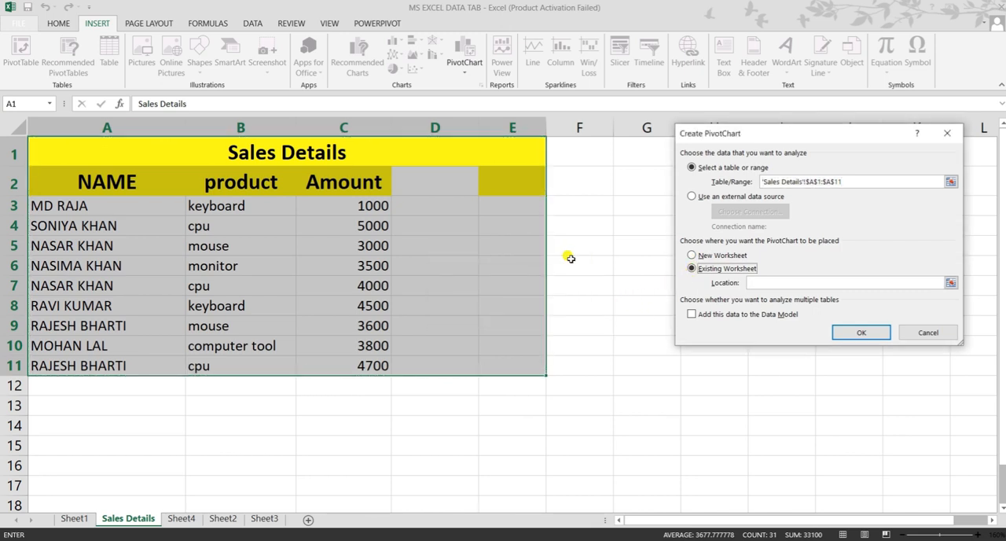
Set the PivotChart's destination to a new worksheet and create it
left_click(692, 256)
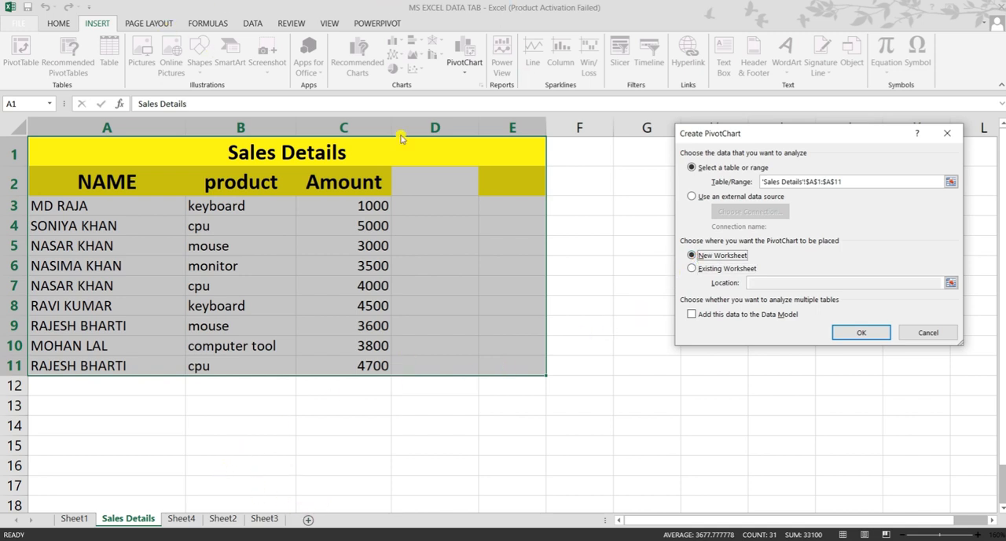
left_click(692, 314)
left_click(856, 333)
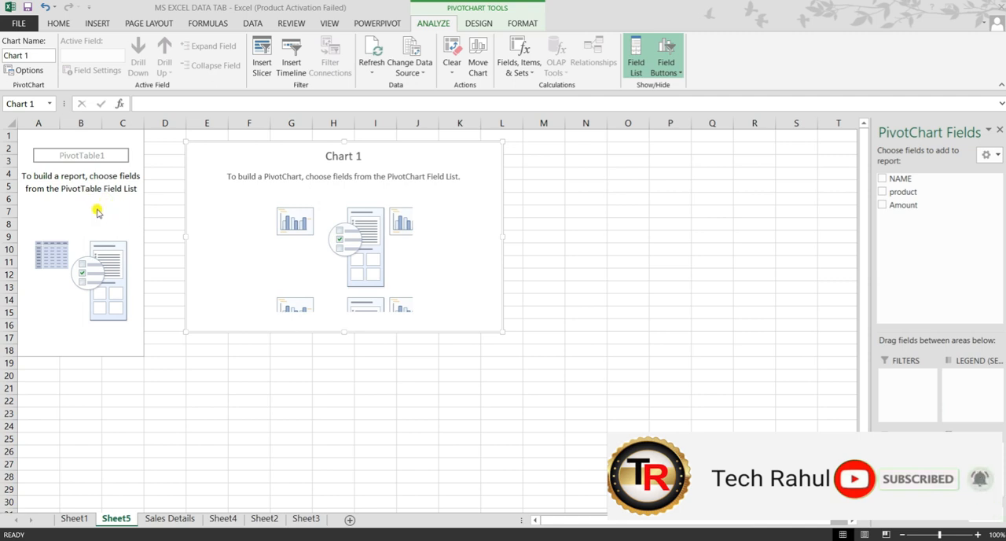
Add the NAME, product and Amount fields to the empty pivot report, with names and products as rows and Amount as values
left_click(95, 209)
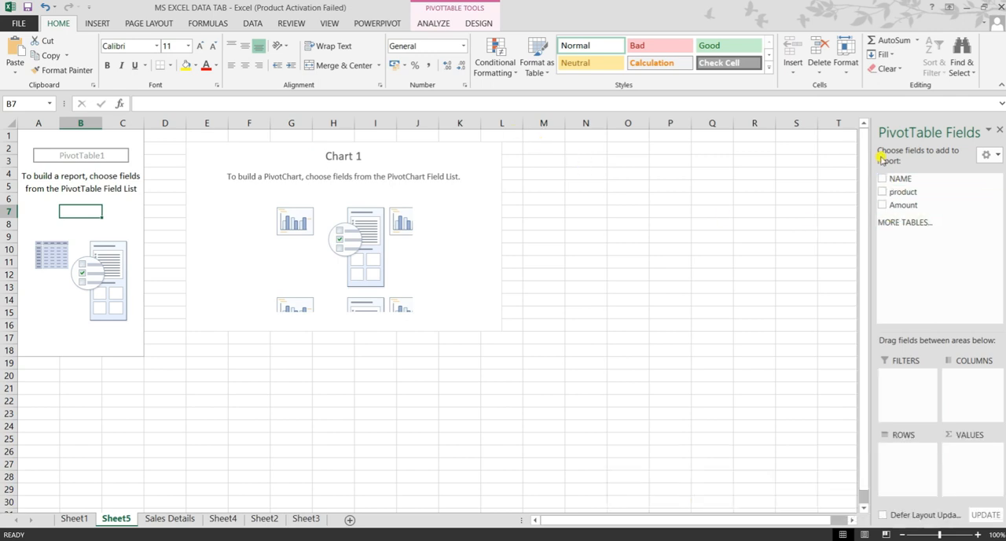
left_click(883, 180)
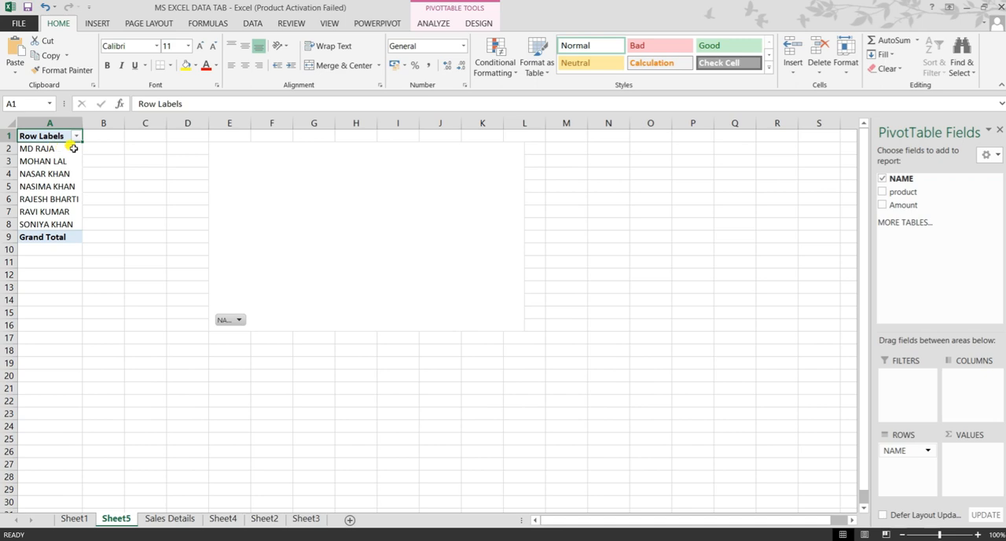
left_click(882, 193)
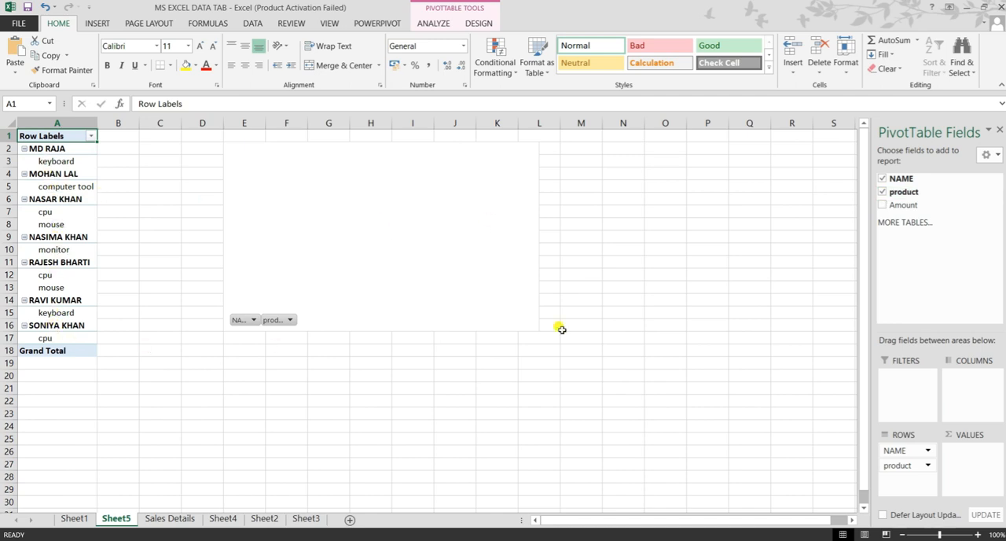
left_click(883, 206)
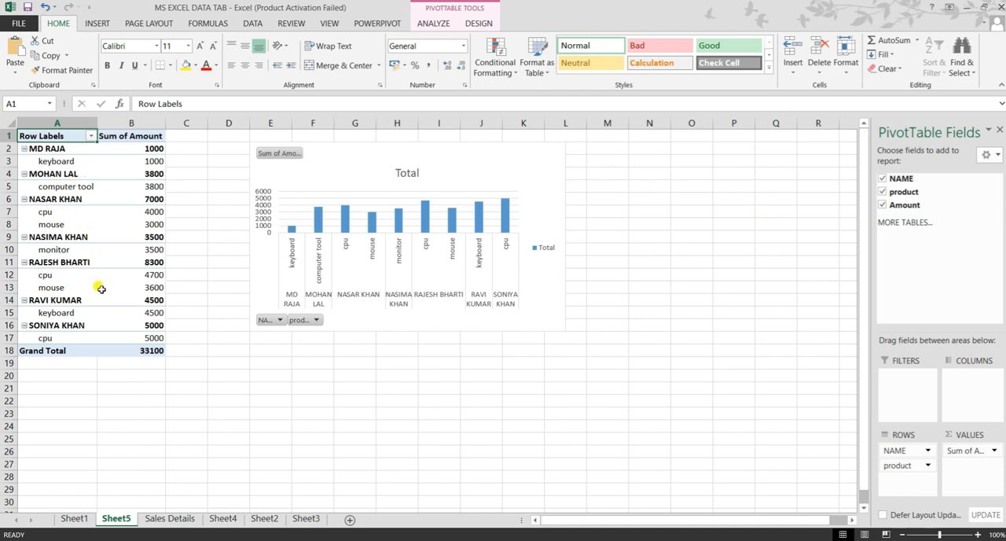
Enlarge the PivotChart so it extends across into column N and down to about row 19
mouse_move(101, 289)
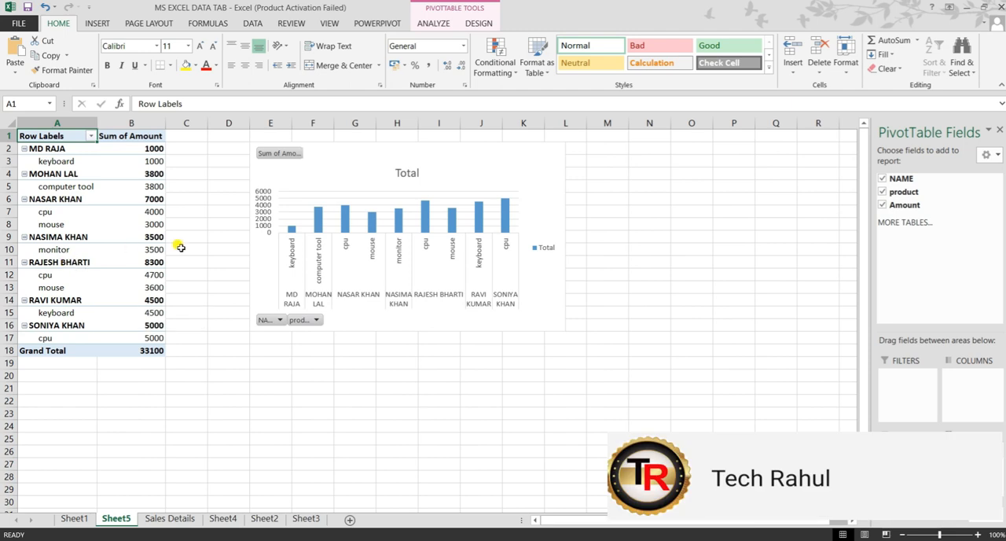
left_click(557, 327)
left_click_drag(566, 331, 644, 369)
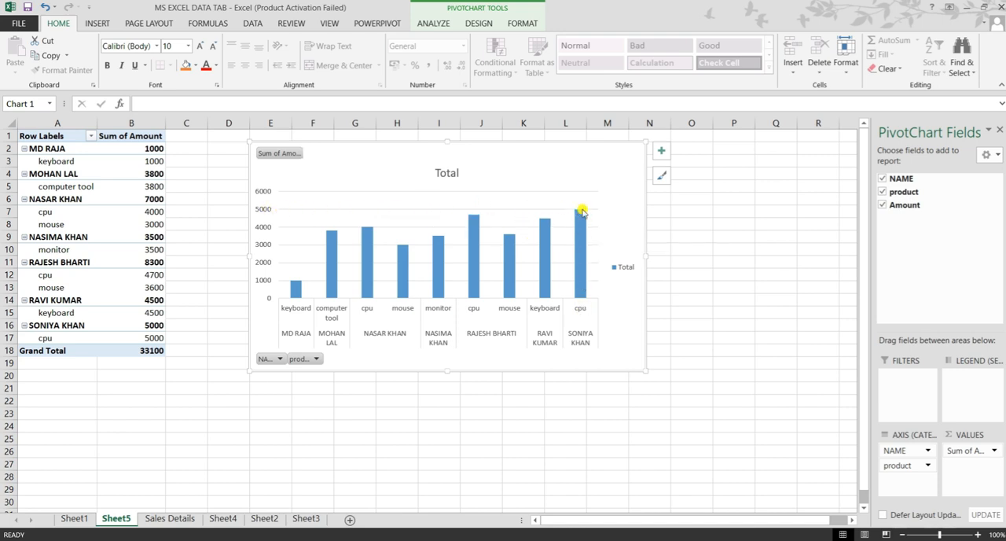
mouse_move(578, 229)
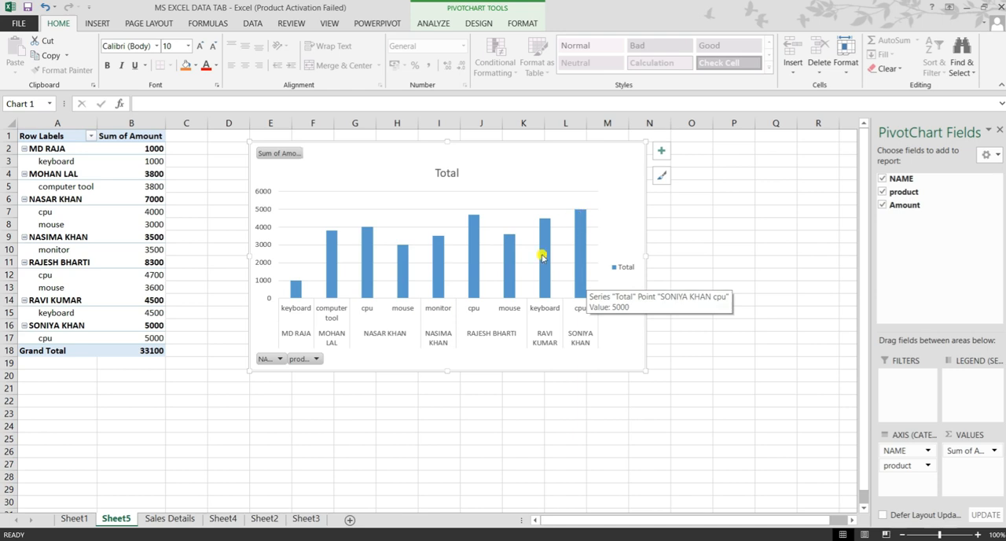